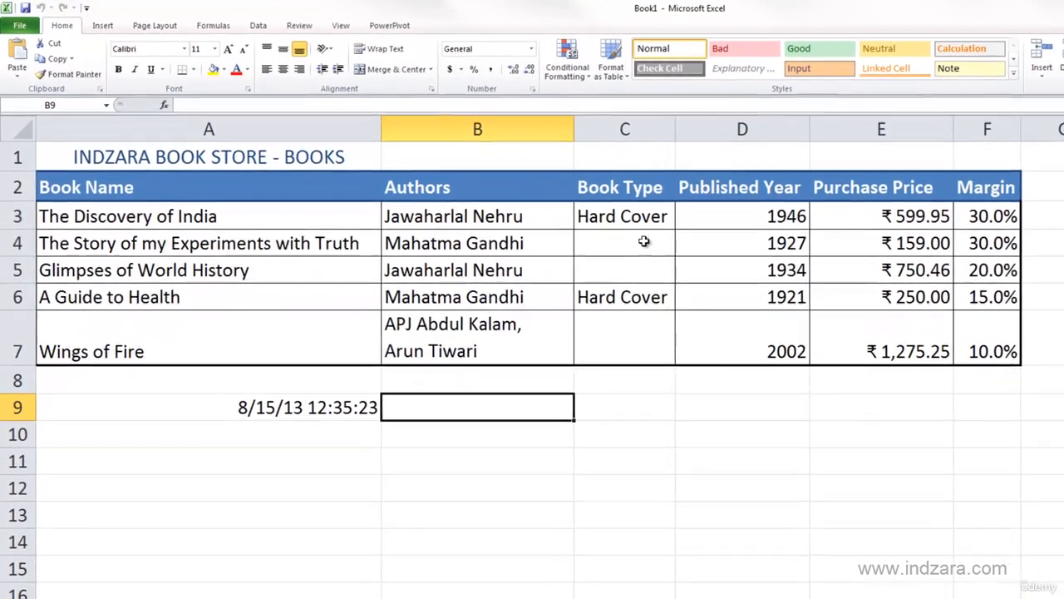
# Clear the Book Type entries in cells C4:C7
pyautogui.moveTo(489, 189); pyautogui.dragTo(498, 267)
pyautogui.press('Delete')
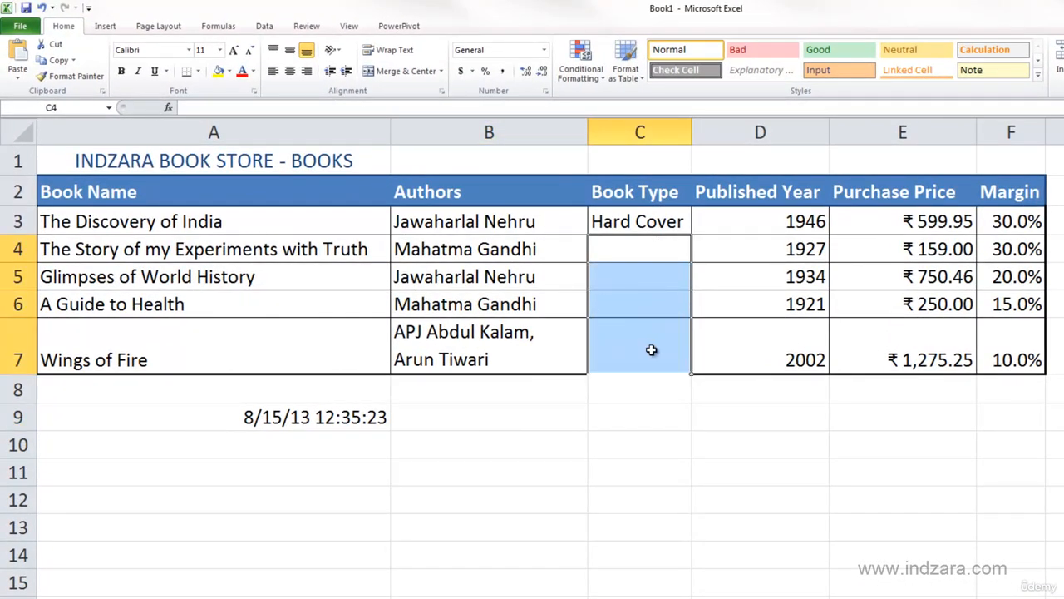
pyautogui.click(653, 242)
# Copy the Hard Cover entry in cell C3
pyautogui.click(656, 223)
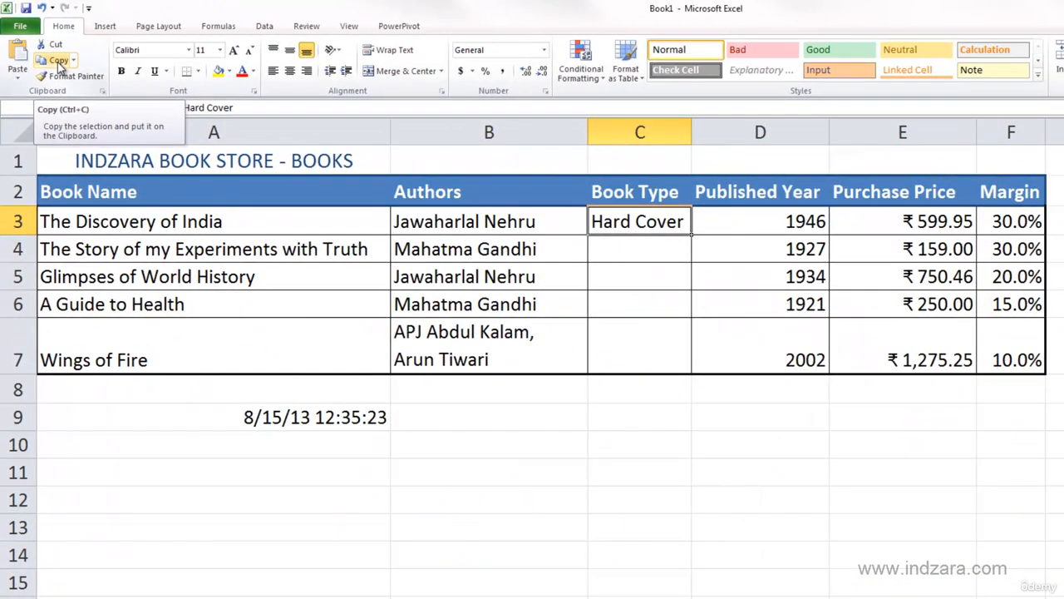
pyautogui.rightClick(629, 223)
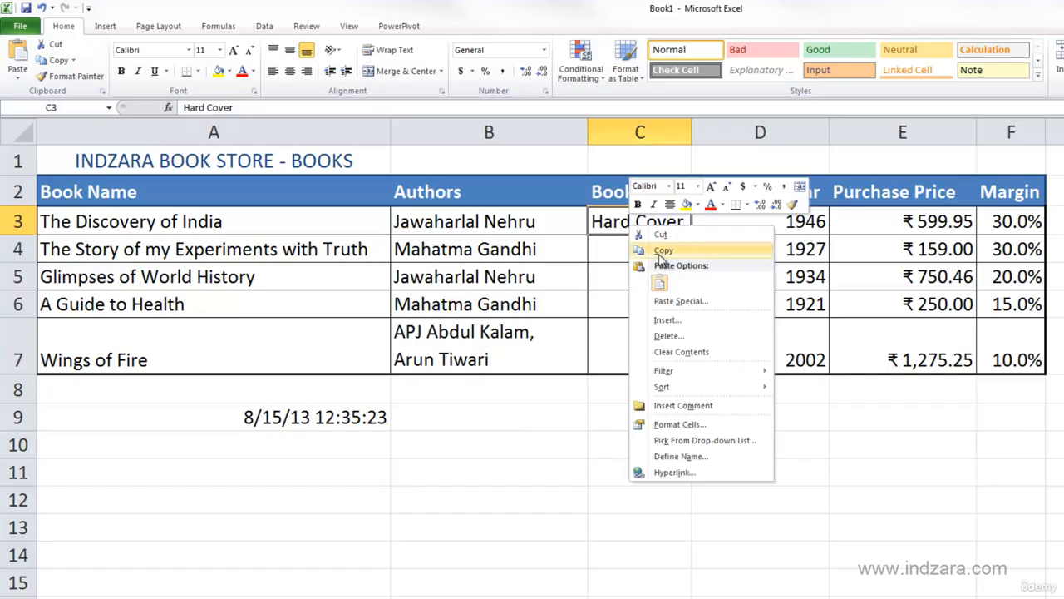
pyautogui.click(642, 252)
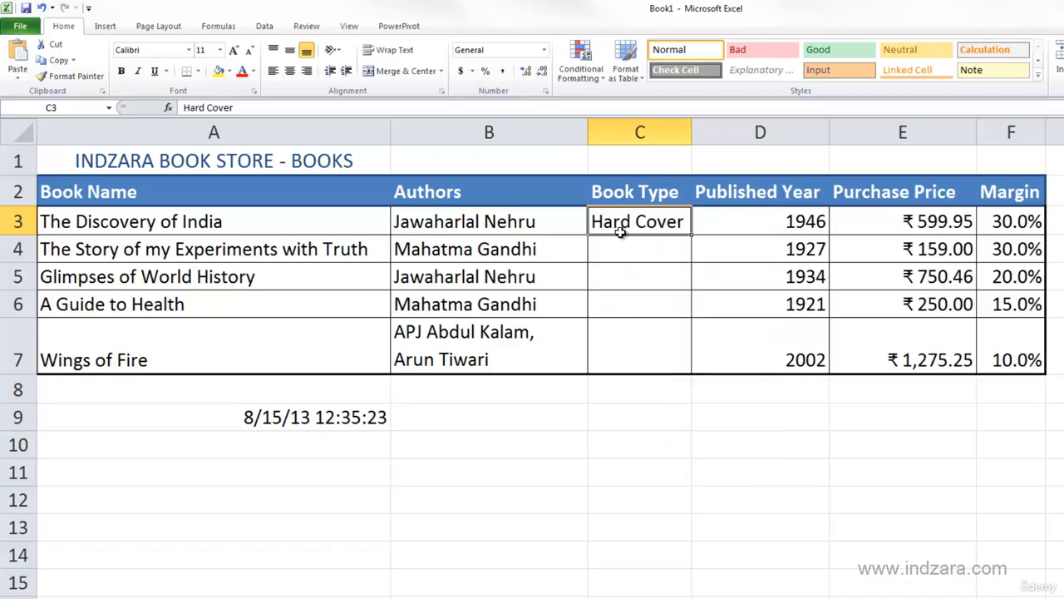
pyautogui.hotkey('ctrl', 'c')
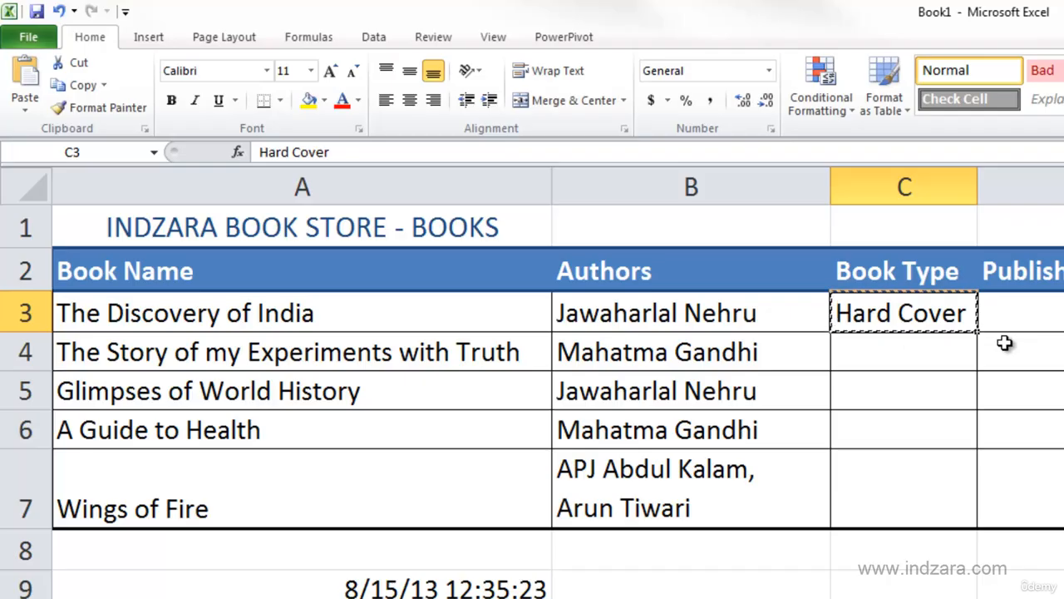
# Paste the copied Hard Cover entry into C4, C5, C6 and C7 one cell at a time
pyautogui.click(952, 357)
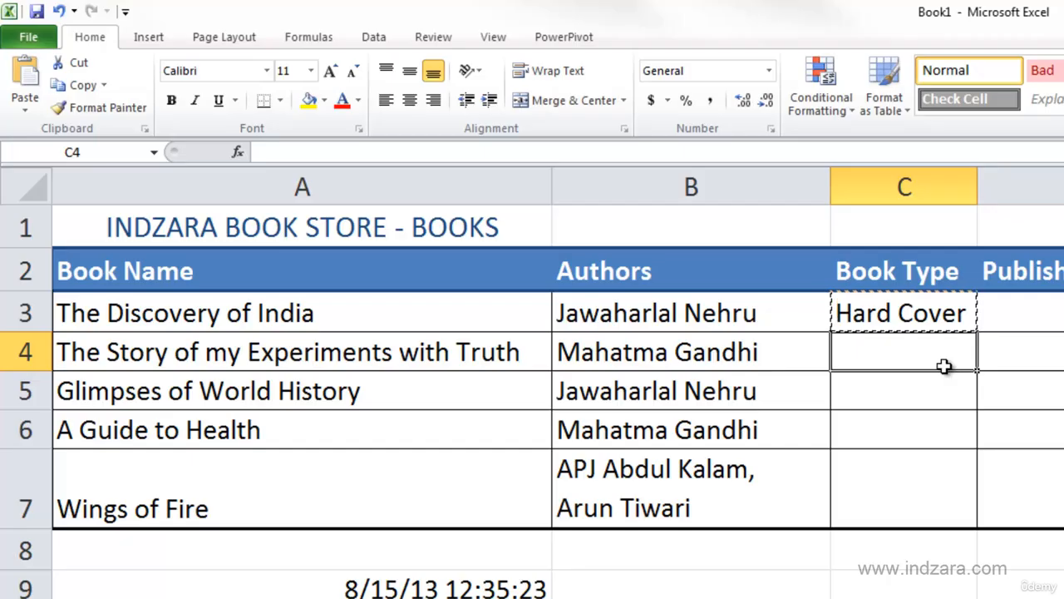
pyautogui.hotkey('ctrl', 'v')
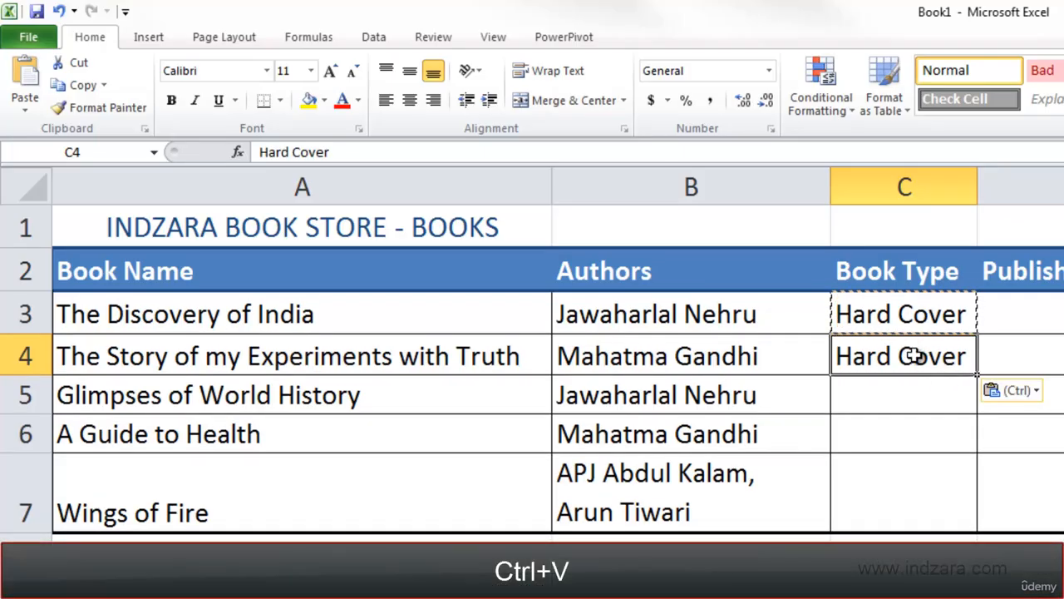
pyautogui.click(915, 406)
pyautogui.click(915, 475)
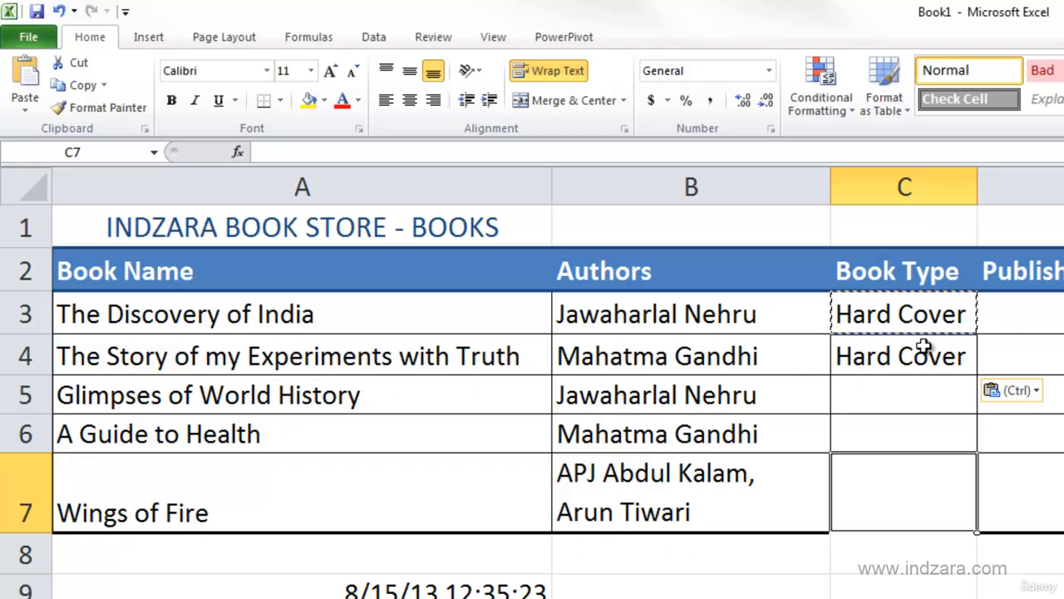
pyautogui.click(916, 398)
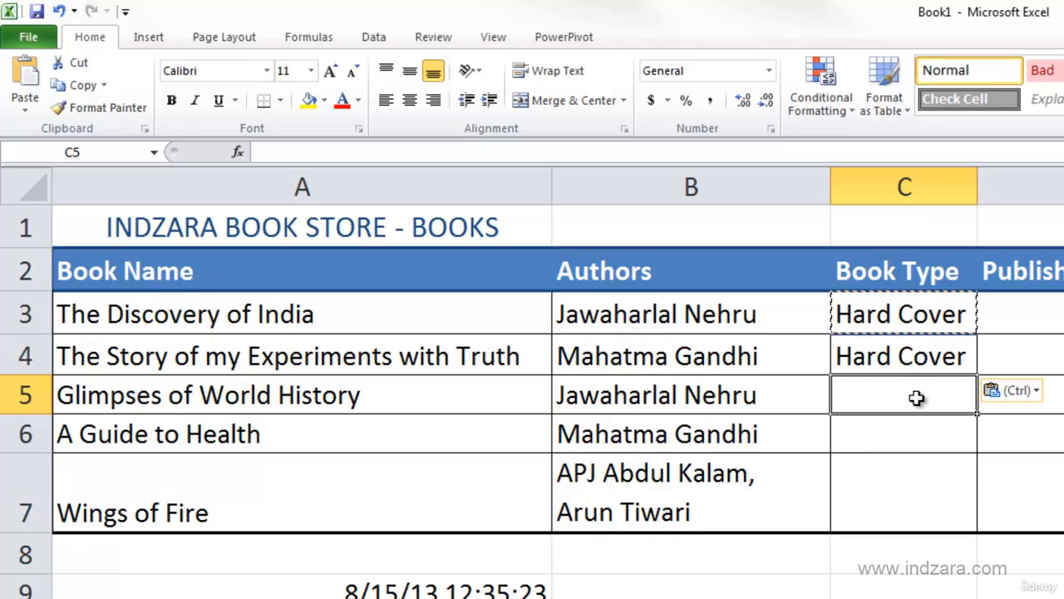
pyautogui.hotkey('ctrl', 'v')
pyautogui.click(919, 436)
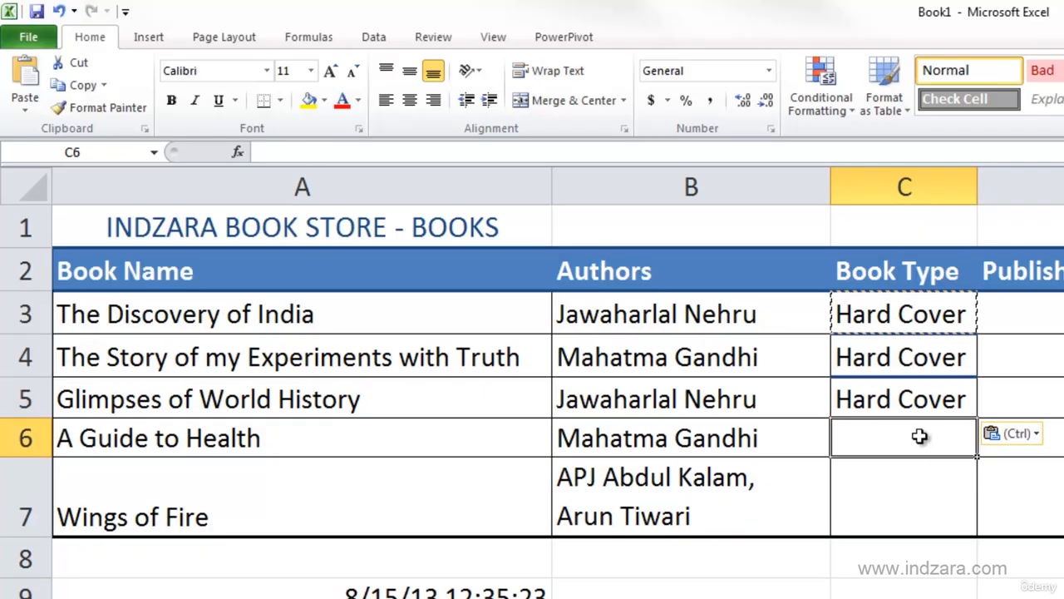
pyautogui.hotkey('ctrl', 'v')
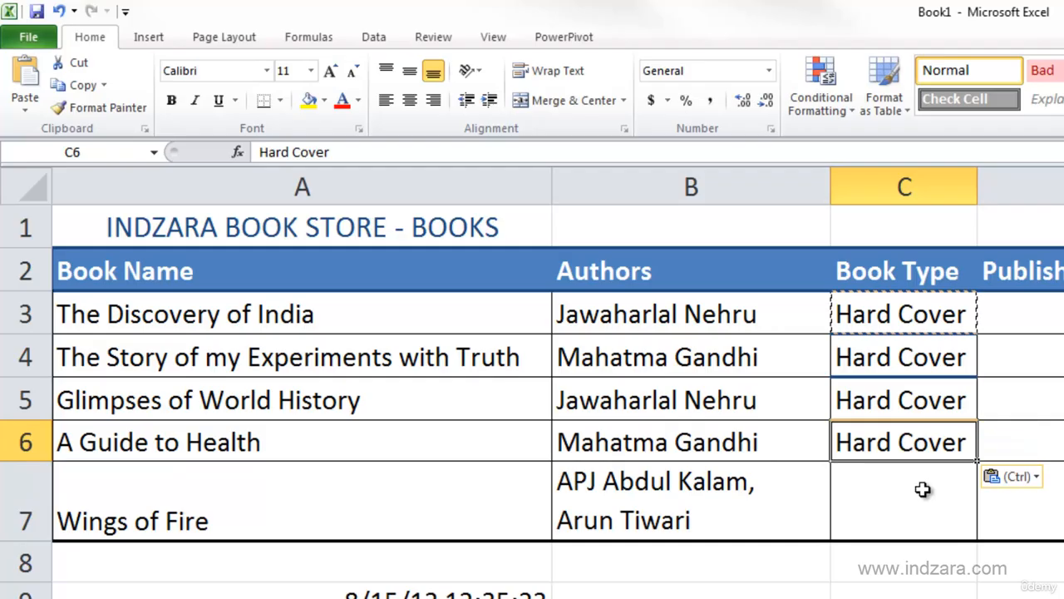
pyautogui.click(923, 489)
pyautogui.hotkey('ctrl', 'v')
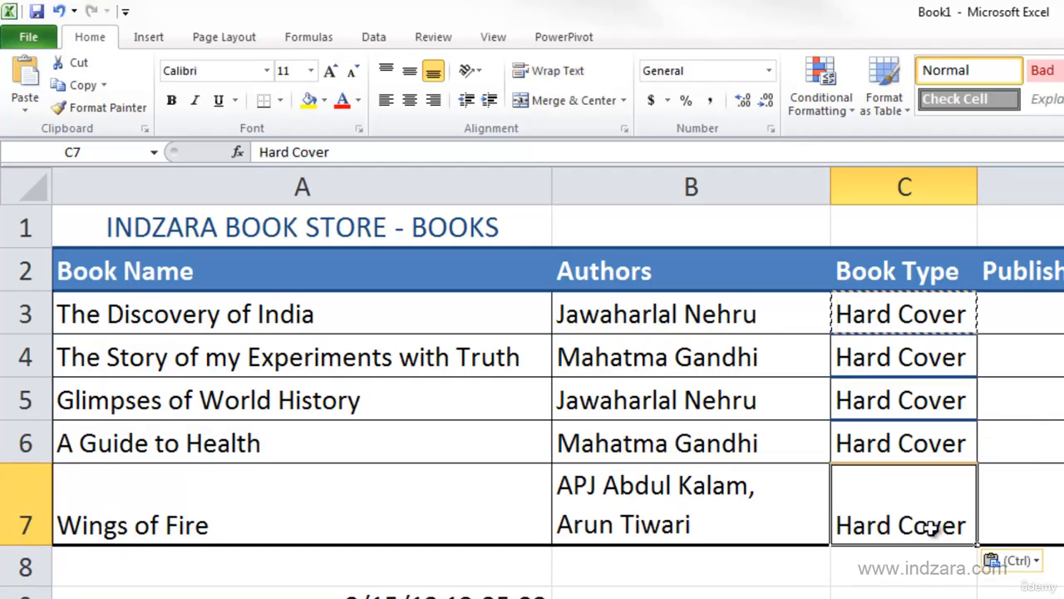
pyautogui.click(939, 592)
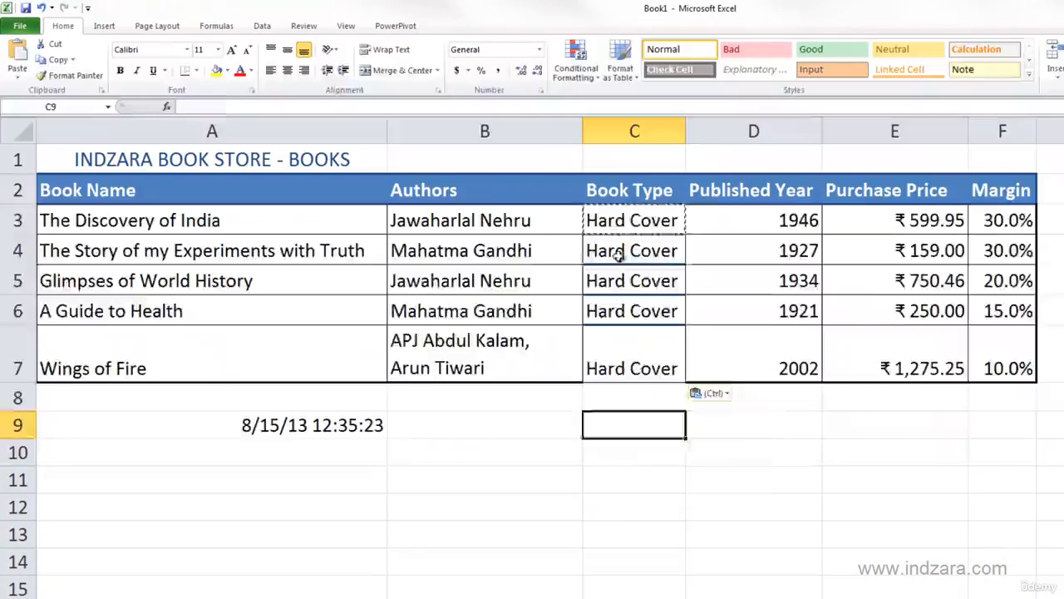
# Review the paste options and the Paste Special settings for cell C4, closing them without pasting
pyautogui.rightClick(620, 257)
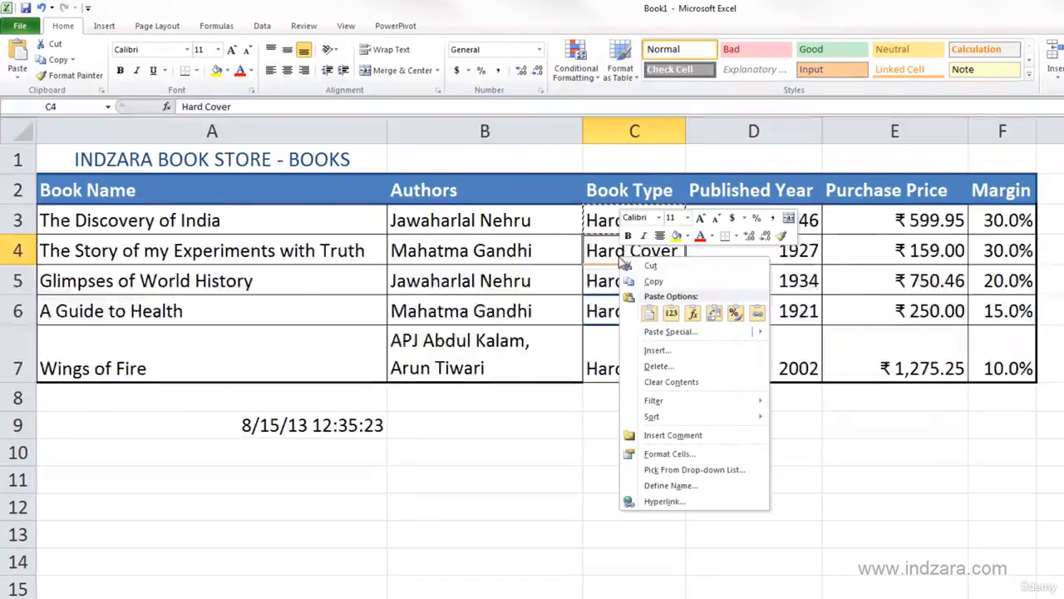
pyautogui.click(651, 315)
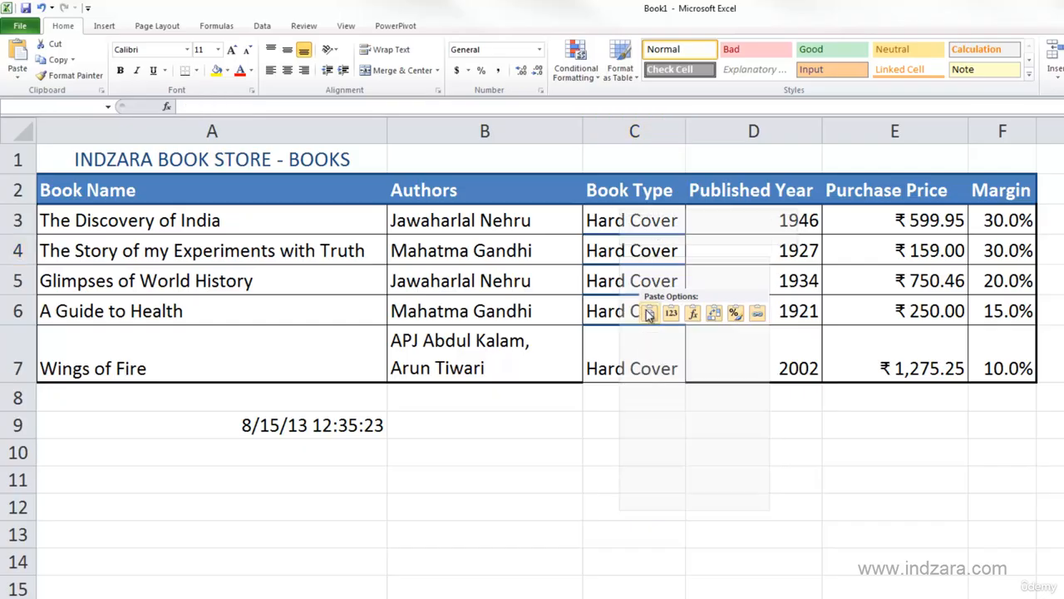
pyautogui.moveTo(658, 335)
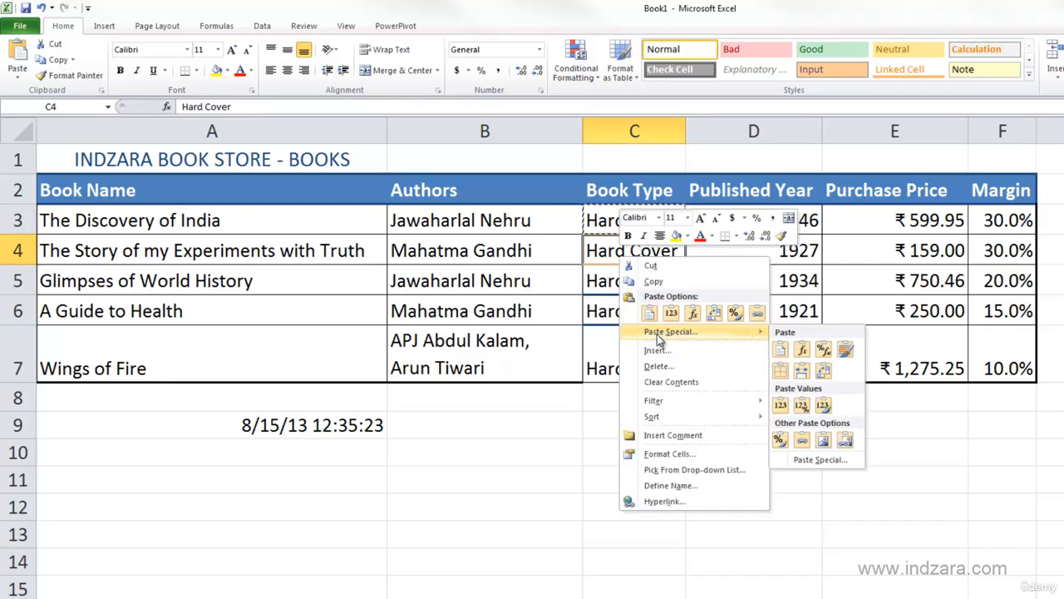
pyautogui.click(665, 332)
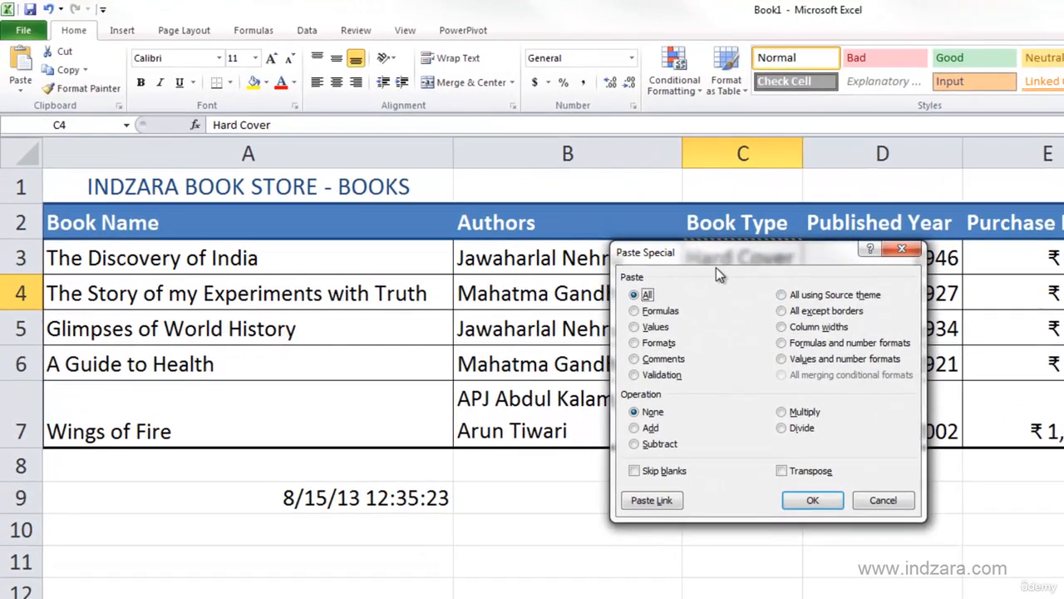
pyautogui.moveTo(716, 268); pyautogui.dragTo(434, 271)
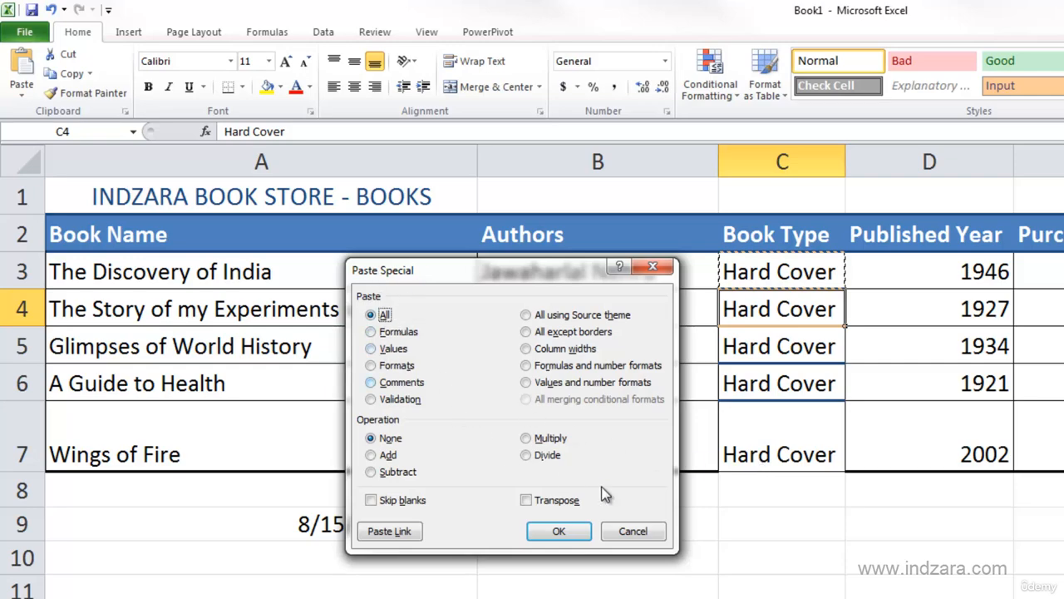
pyautogui.click(642, 533)
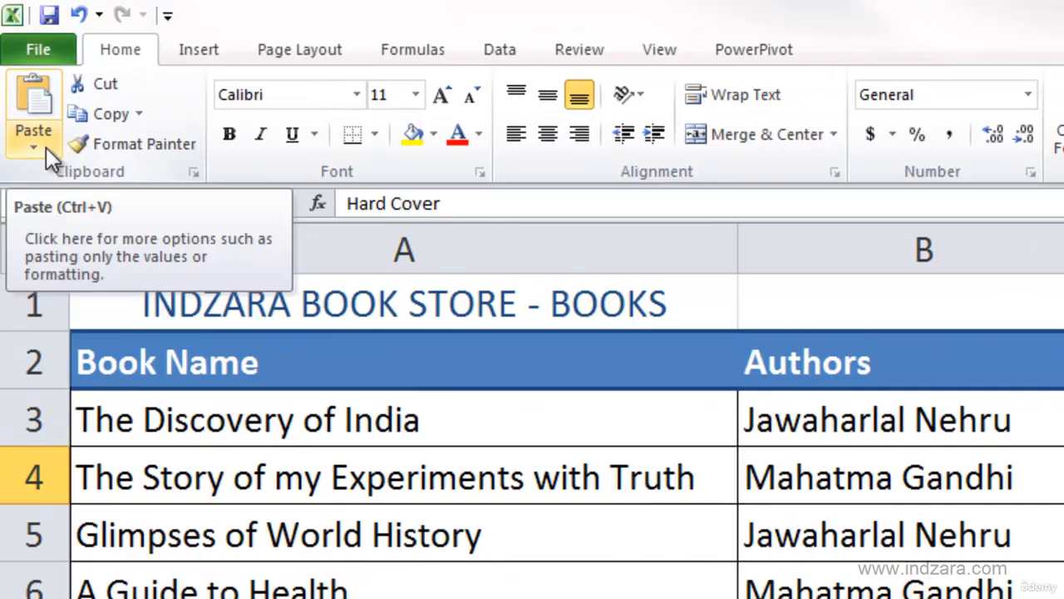
pyautogui.click(45, 147)
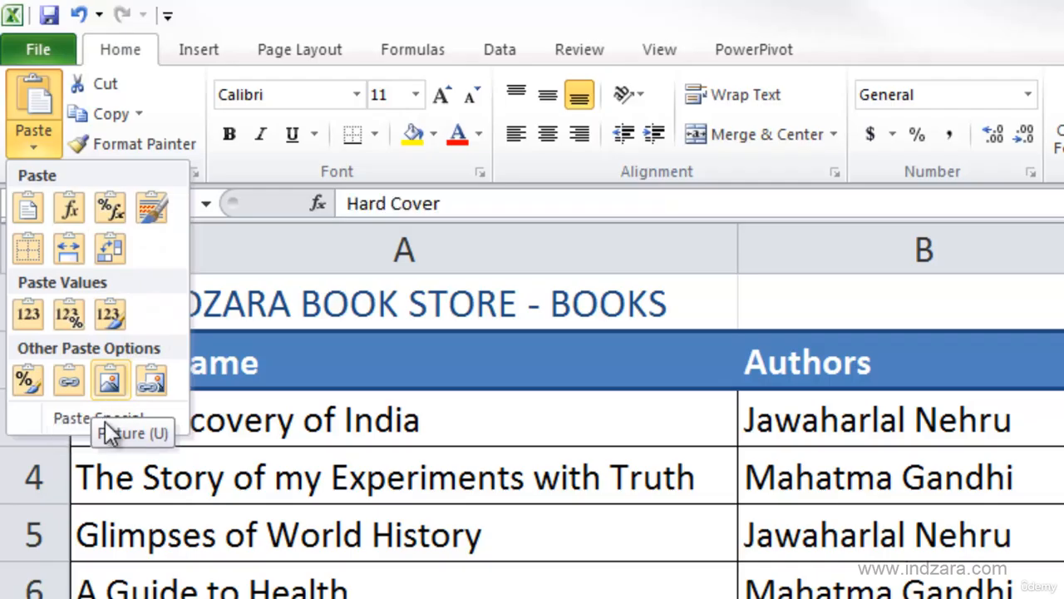
pyautogui.click(75, 419)
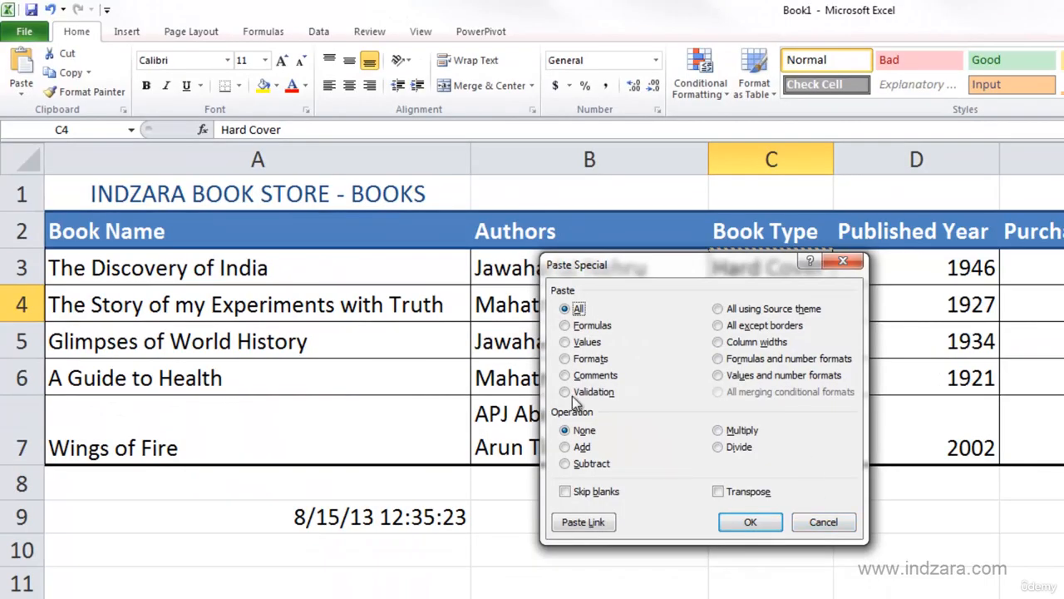
pyautogui.click(808, 519)
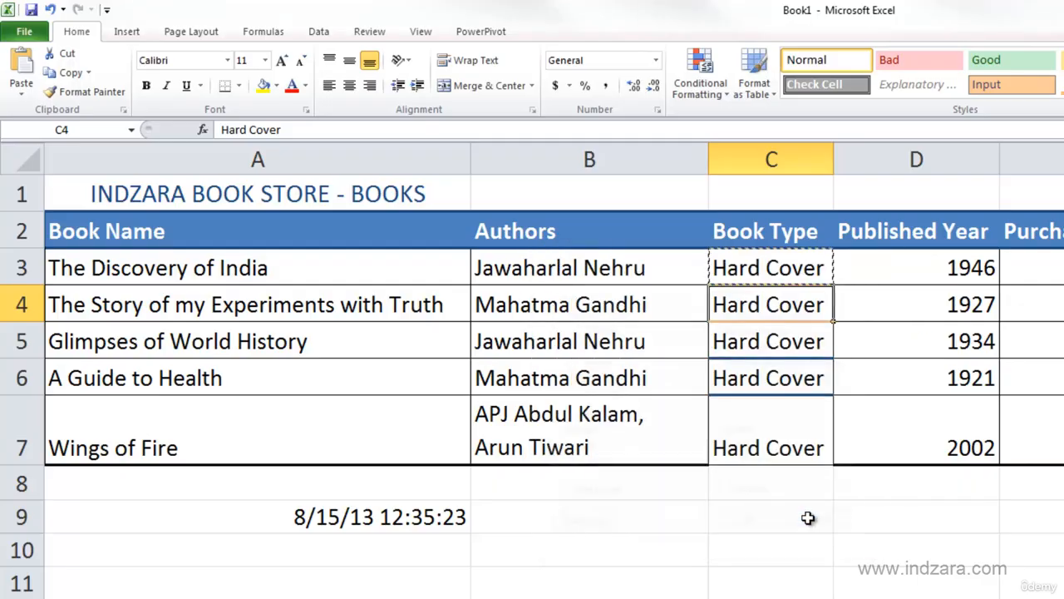
# Undo the four single-cell pastes in C4:C7
pyautogui.hotkey('ctrl', 'z')
pyautogui.hotkey('ctrl', 'z')
pyautogui.hotkey('ctrl', 'z')
pyautogui.hotkey('ctrl', 'z')
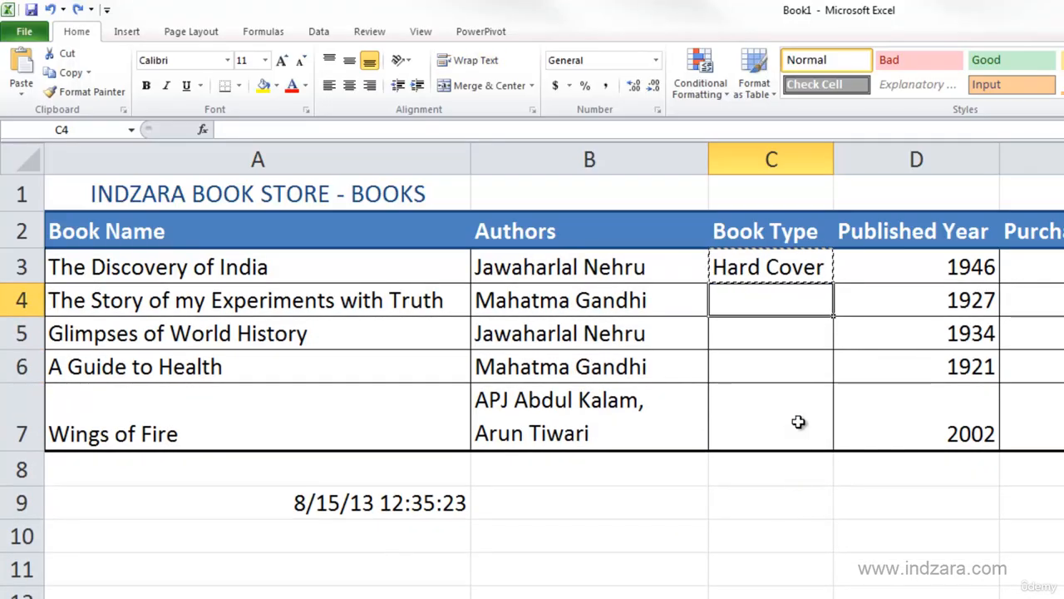
# Paste the copied Hard Cover entry into the whole range C4:C7 at once and undo that paste
pyautogui.click(805, 267)
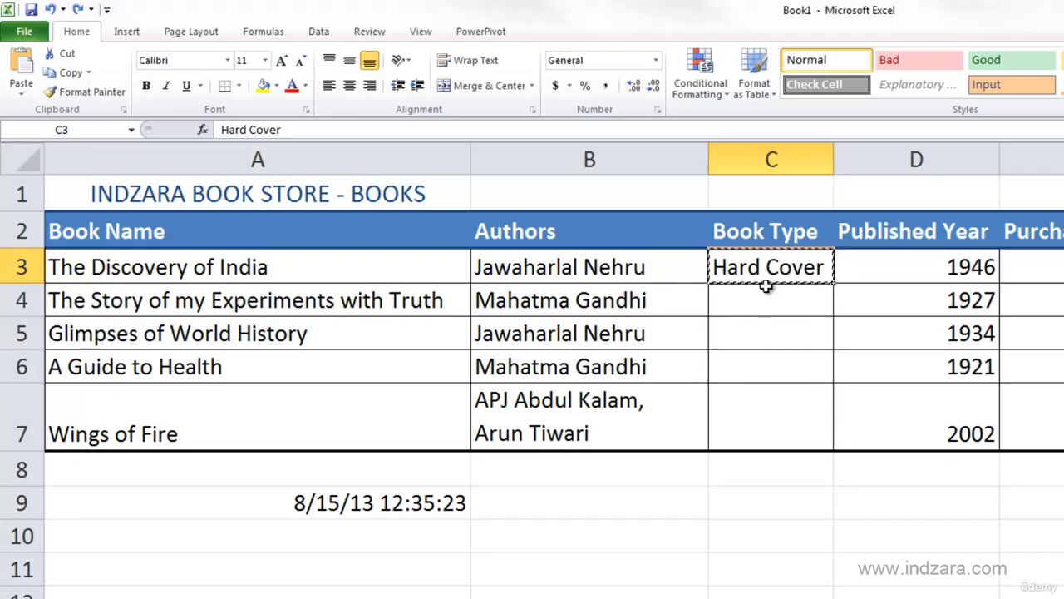
pyautogui.moveTo(760, 303); pyautogui.dragTo(759, 425)
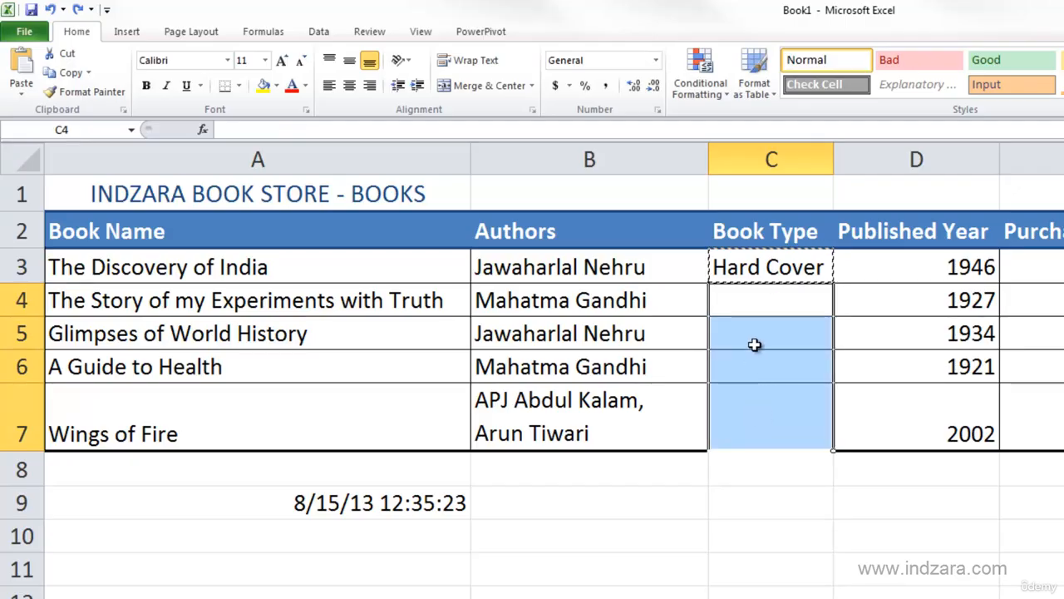
pyautogui.moveTo(754, 301); pyautogui.dragTo(753, 401)
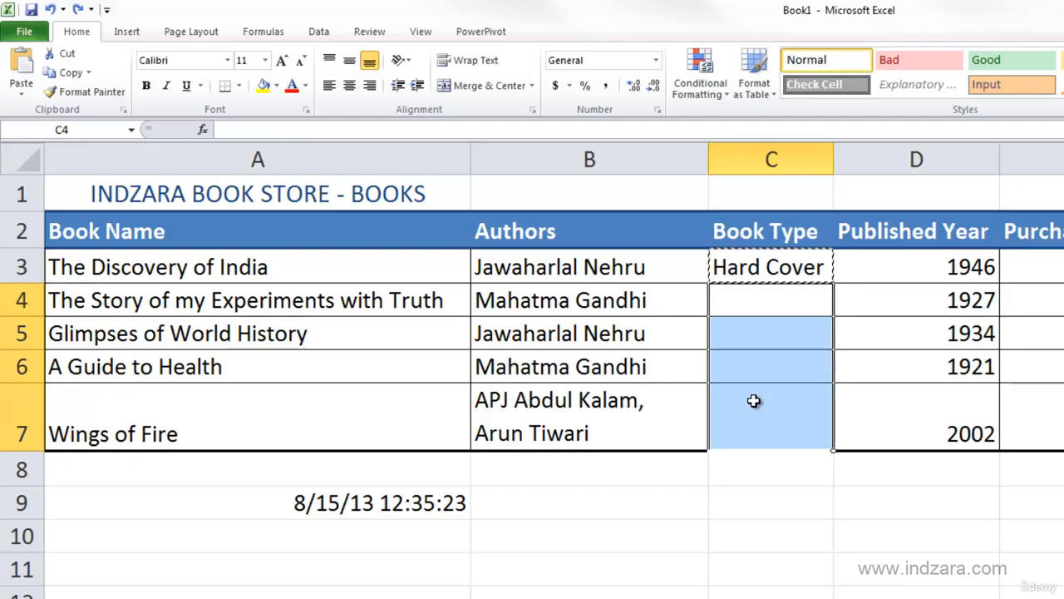
pyautogui.write('Hard Cover Hard Cover Hard Cover Hard Cover')
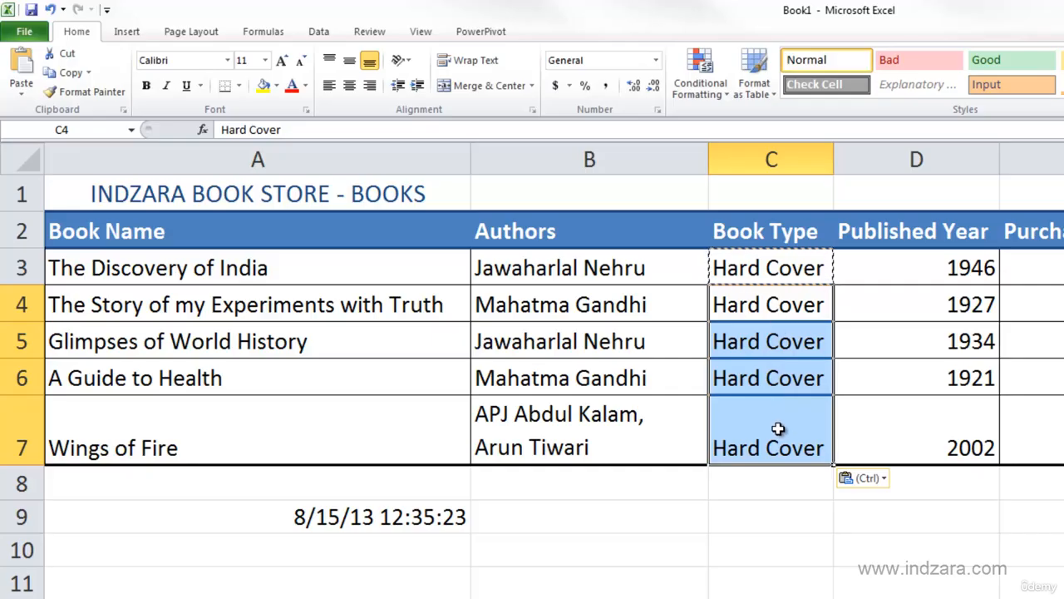
pyautogui.press('Delete')
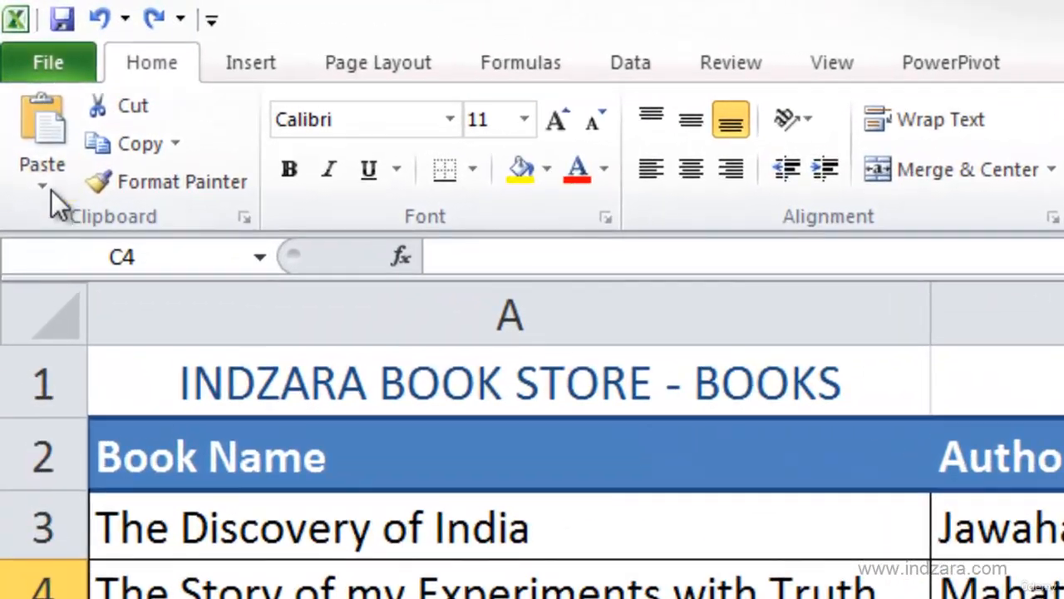
# Paste only the value of the copied Hard Cover entry into C4:C7, without its formatting
pyautogui.click(22, 92)
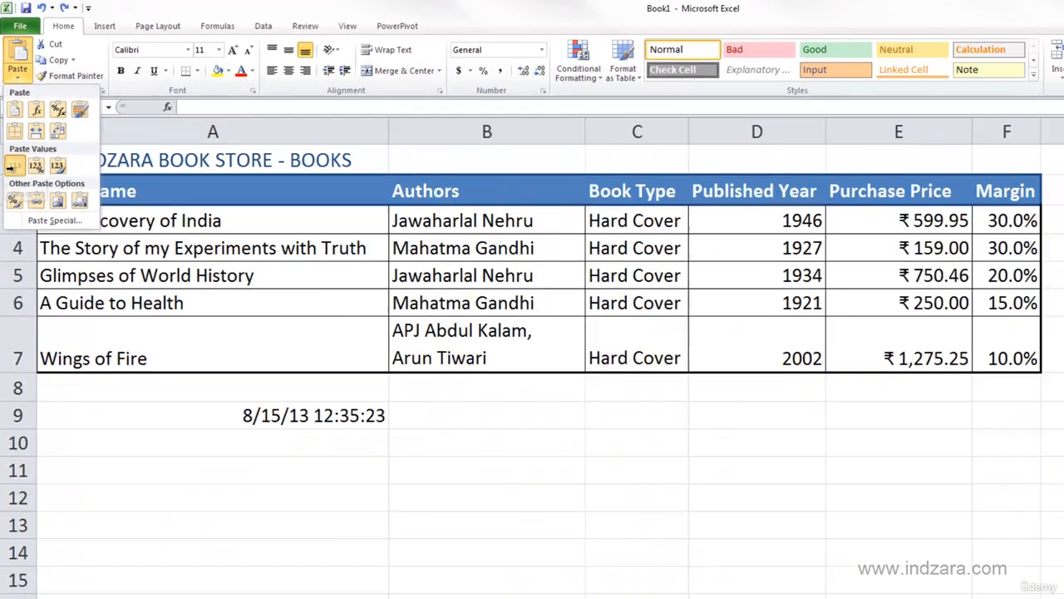
pyautogui.click(36, 397)
pyautogui.click(656, 409)
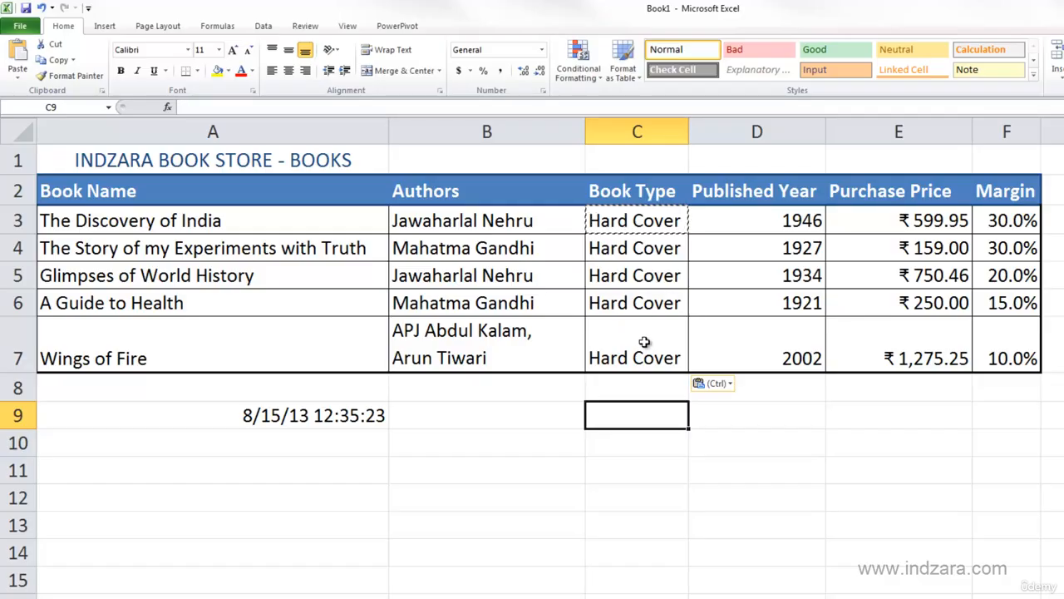
# Show the Office Clipboard and copy the author entry in cell B3 so it is collected there
pyautogui.click(644, 219)
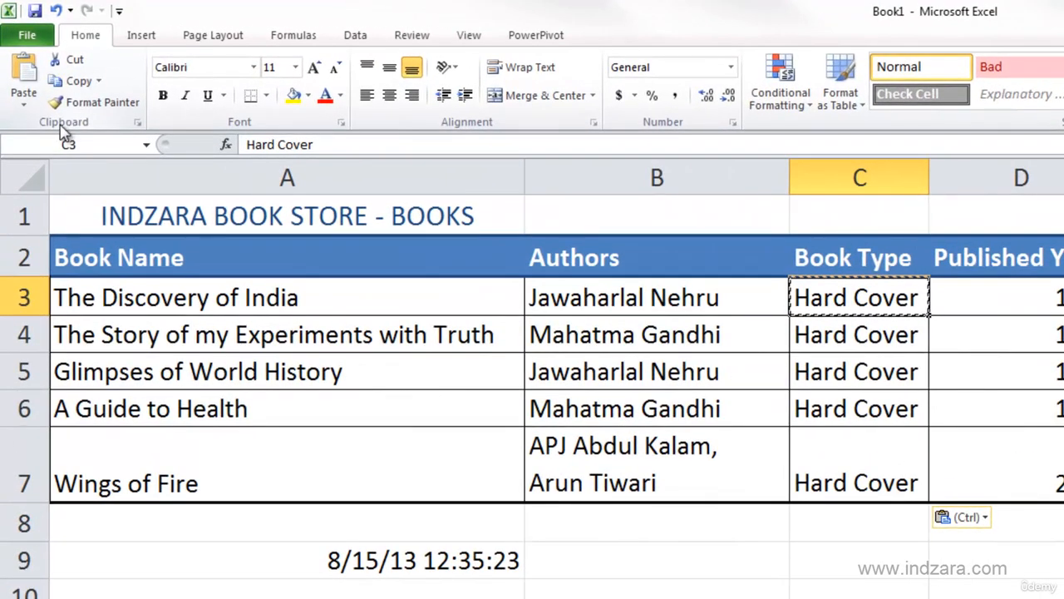
pyautogui.click(138, 124)
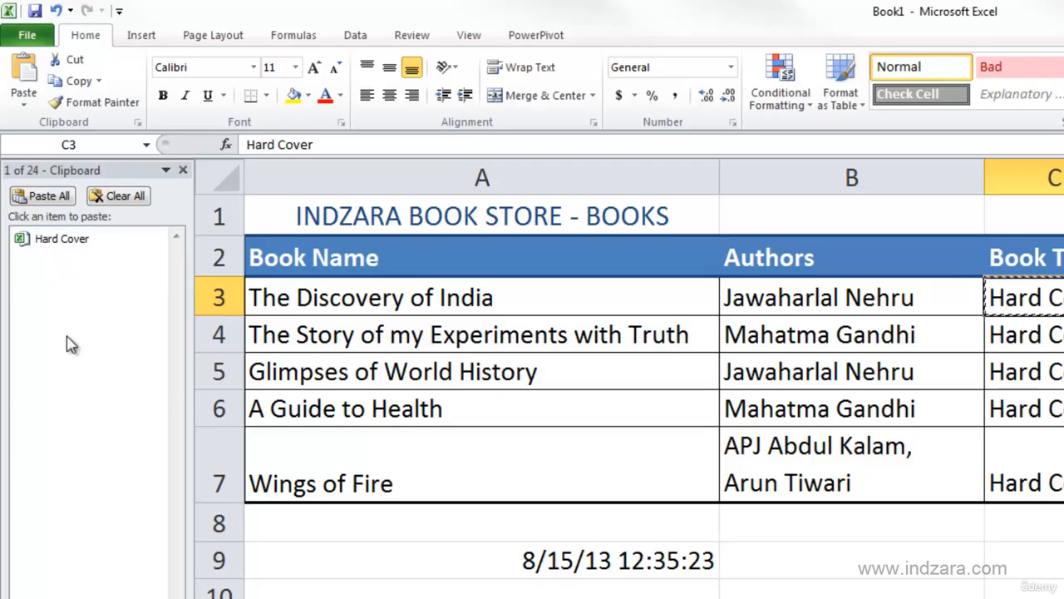
pyautogui.click(797, 293)
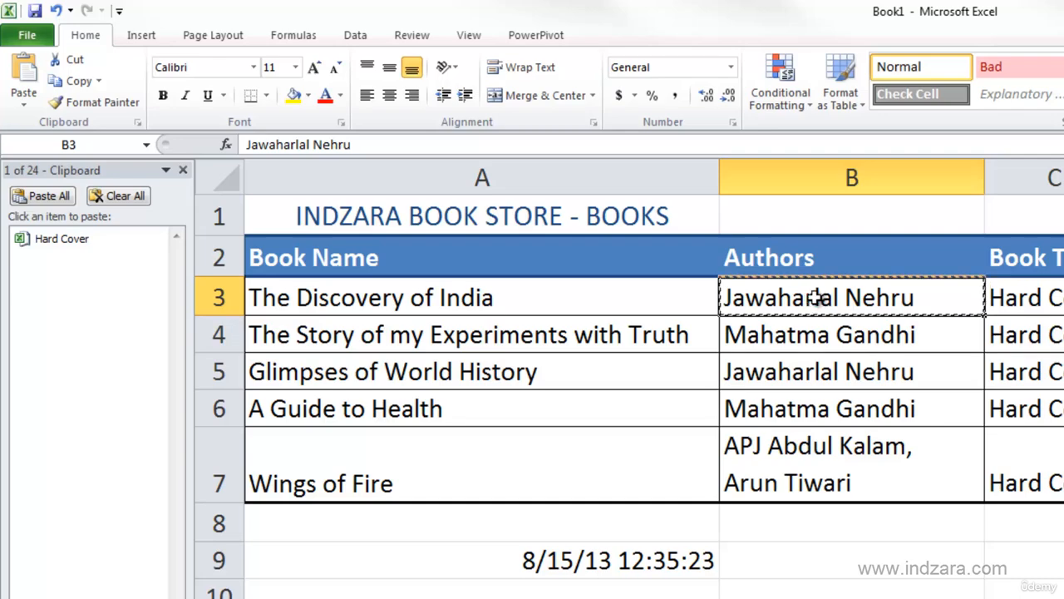
pyautogui.hotkey('ctrl', 'c')
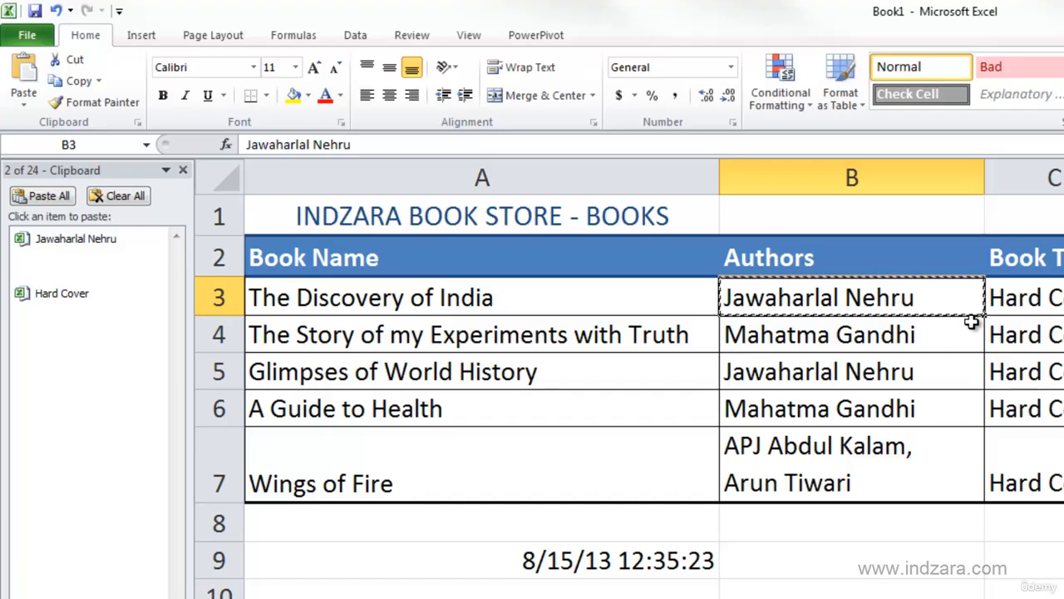
# Try pasting the most recently copied author entry into cell C9 and undo it
pyautogui.click(1024, 561)
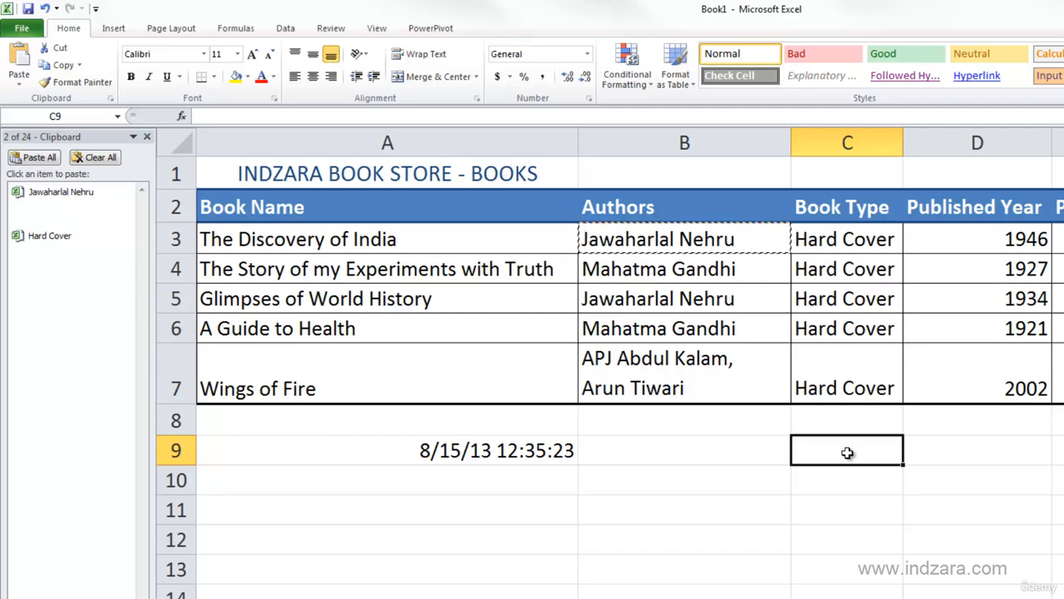
pyautogui.hotkey('ctrl', 'v')
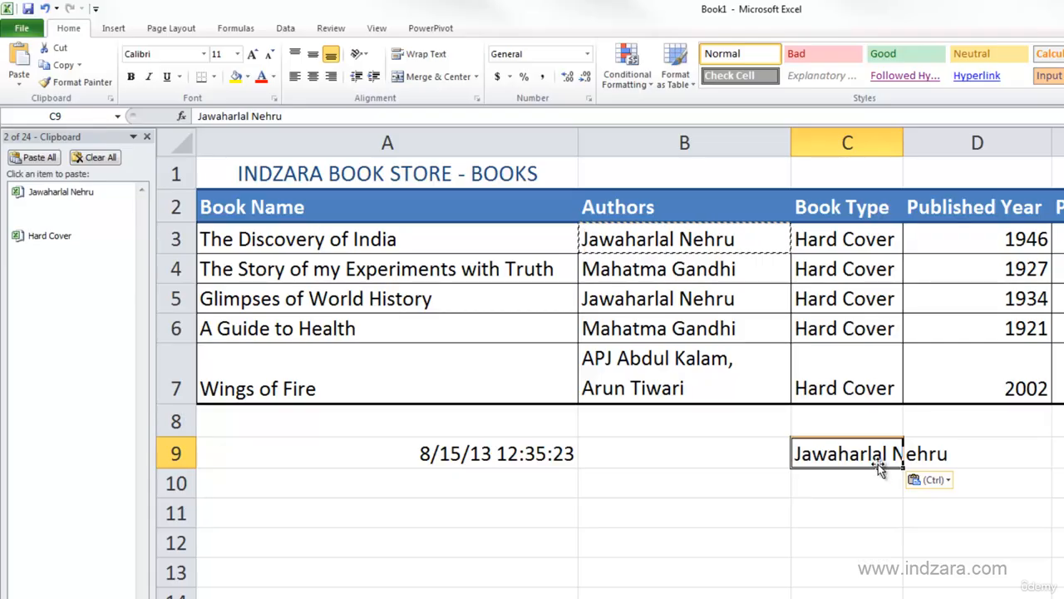
pyautogui.hotkey('ctrl', 'z')
# Try pasting the Clipboard's older Hard Cover item into cell B9 and undo it, leaving the Clipboard closed
pyautogui.click(762, 459)
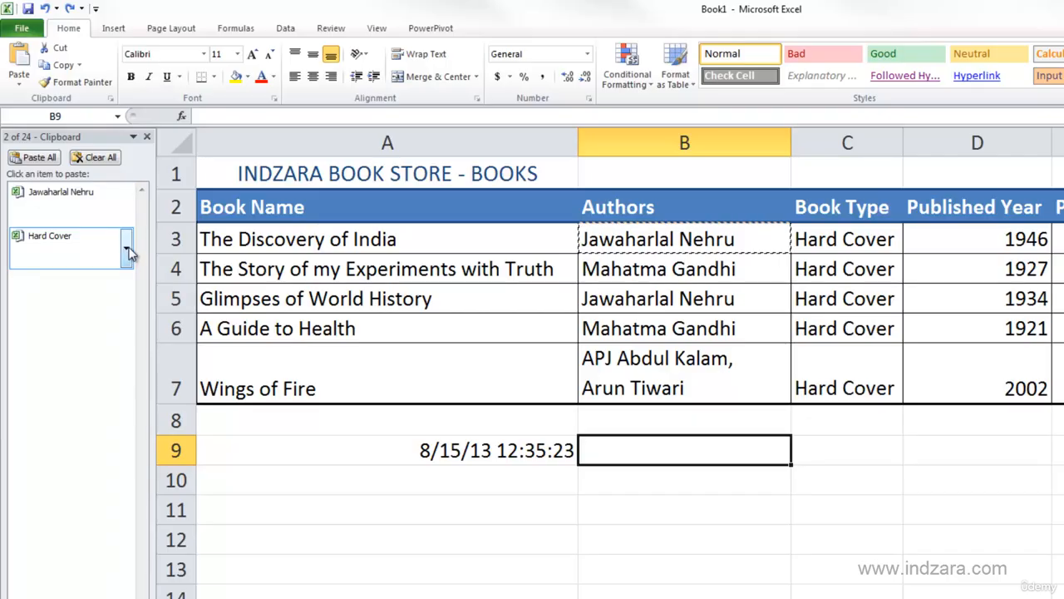
pyautogui.click(60, 239)
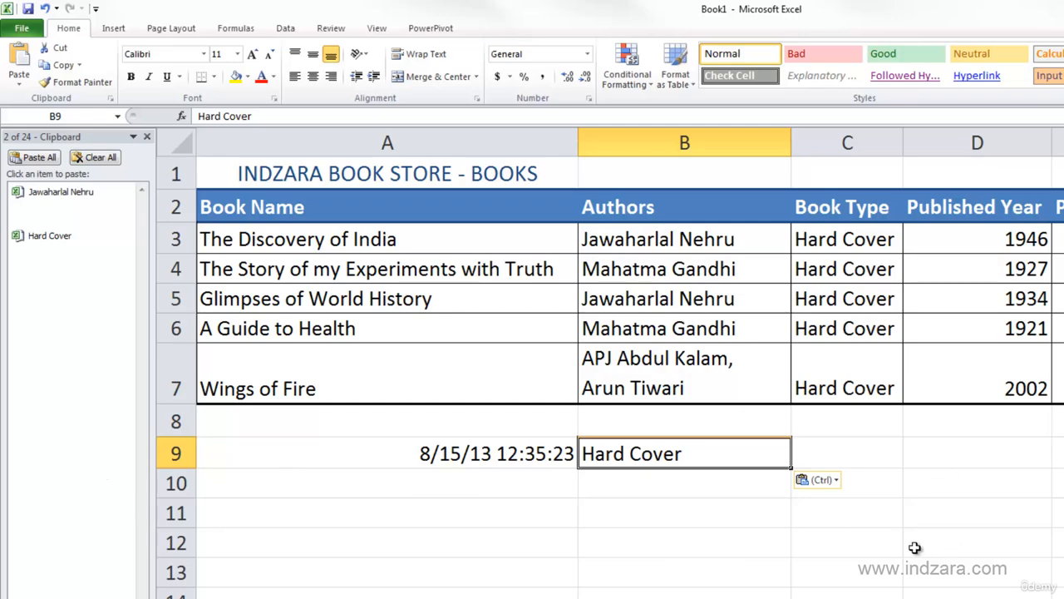
pyautogui.click(147, 136)
pyautogui.hotkey('ctrl', 'z')
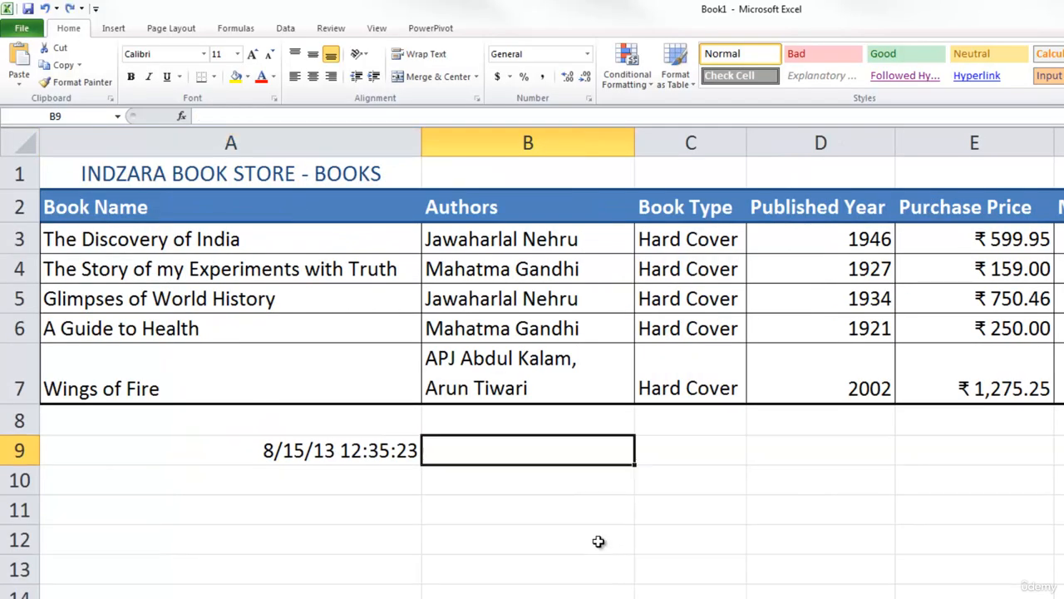